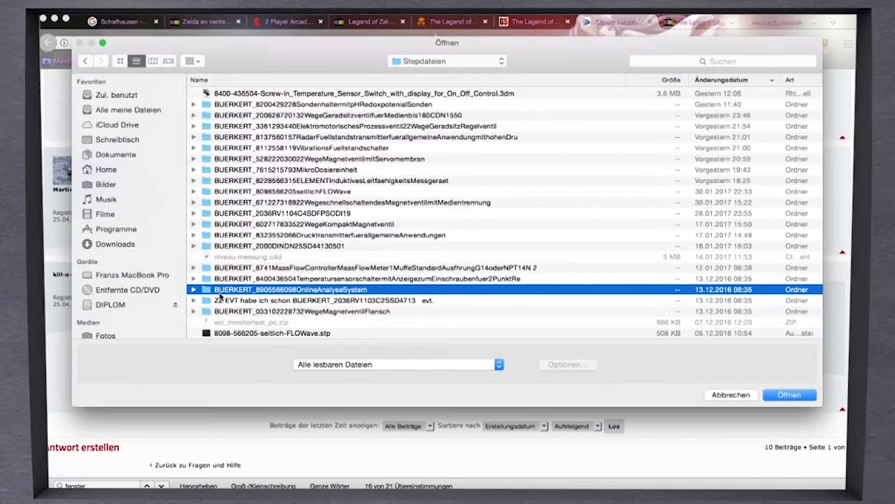
Import the Online Analysis System .stp file from the BUERKERT folder into the scene.
double_click(219, 293)
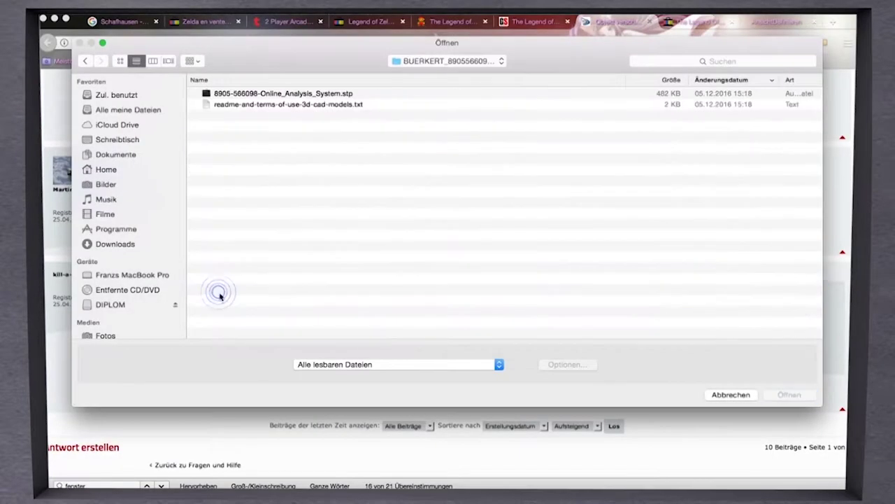
double_click(263, 99)
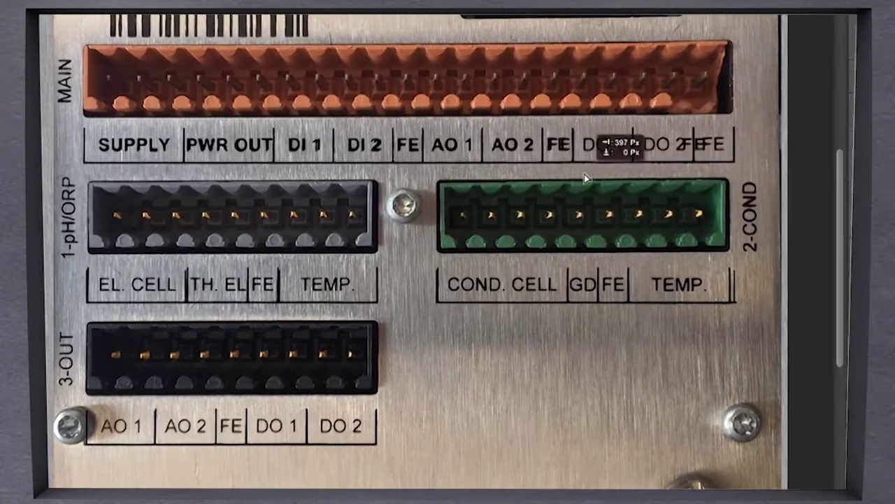
Move the orange connector layer about 176 px into place on the brushed-metal label texture.
drag(600, 144, 677, 149)
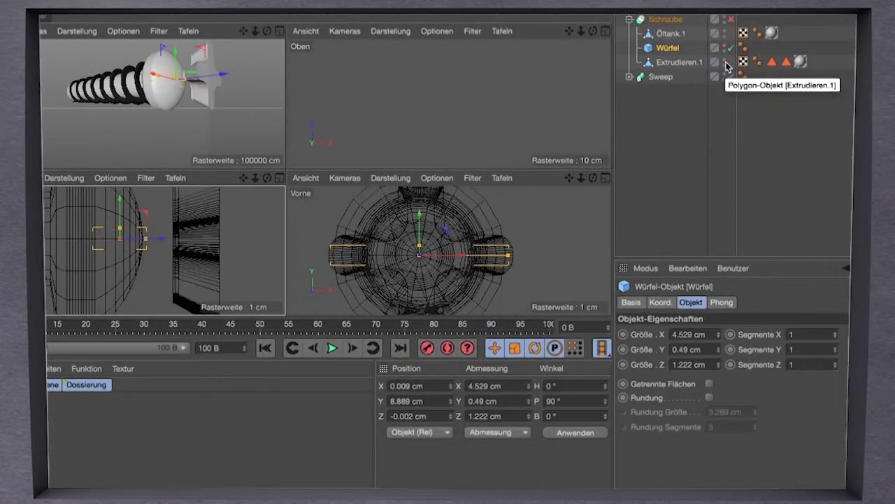
Select Extrudieren.1 under Schraube to show its attributes.
click(691, 65)
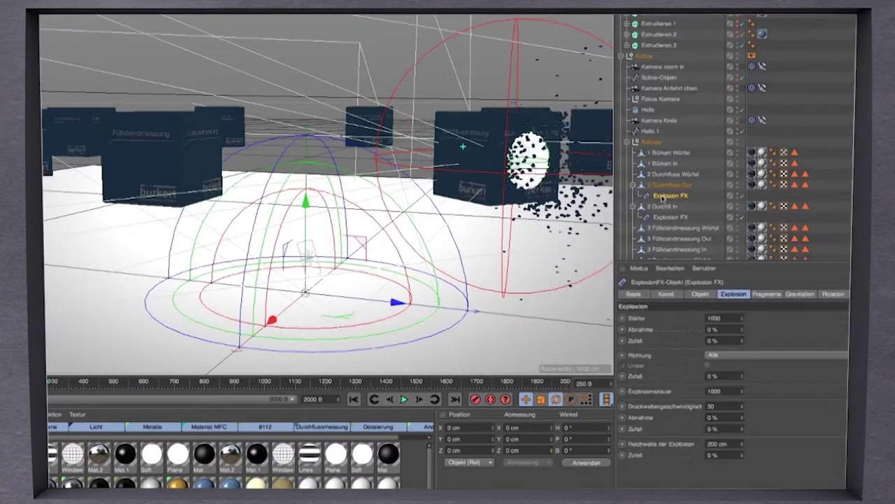
Select the 2 Durchfluss Out cube's Explosion FX child to show its Explosion settings.
click(676, 207)
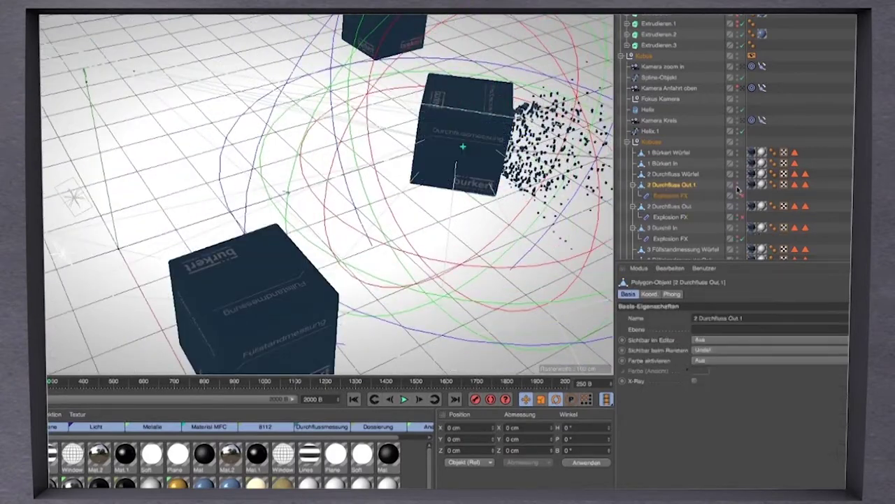
click(673, 217)
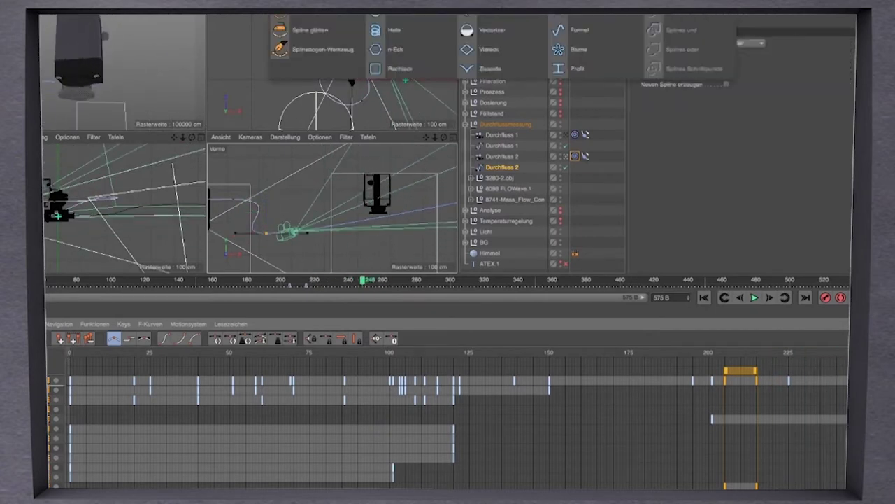
Raise a point of the curved camera path upward with the Spline Pen in the front view.
click(315, 50)
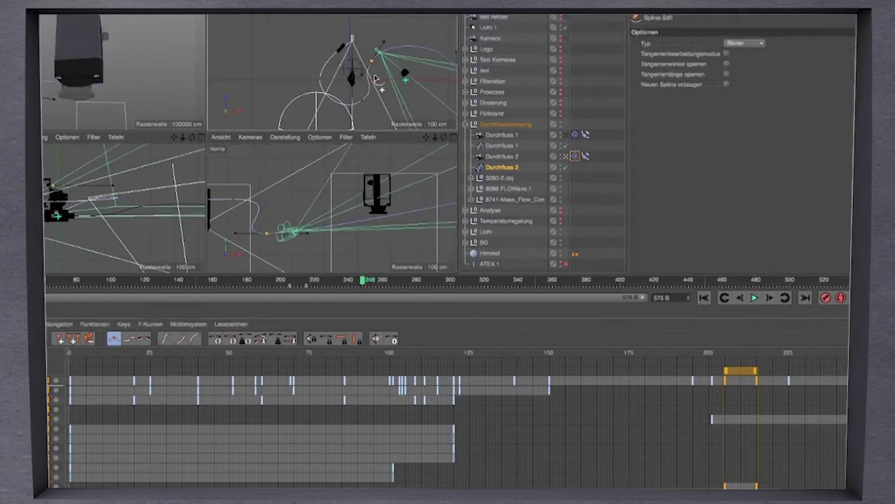
drag(411, 182, 411, 119)
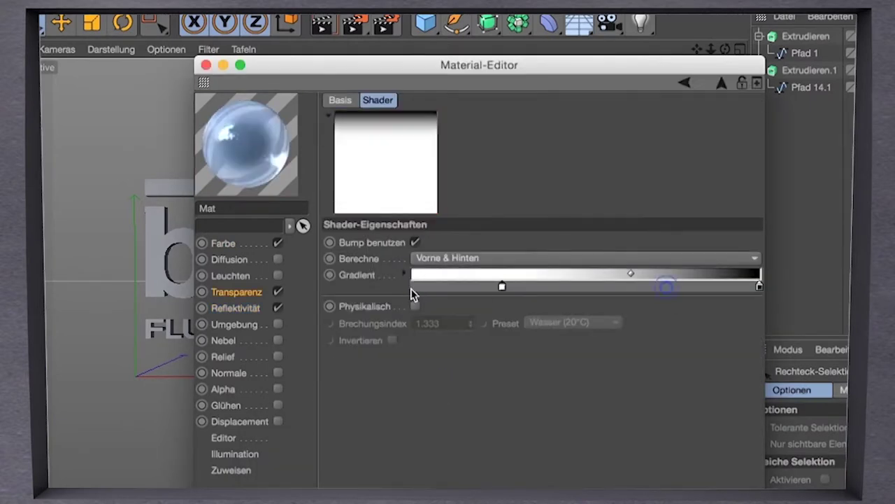
Confirm blue for the right knot of the Farbe channel's Farbverlauf gradient.
key(Return)
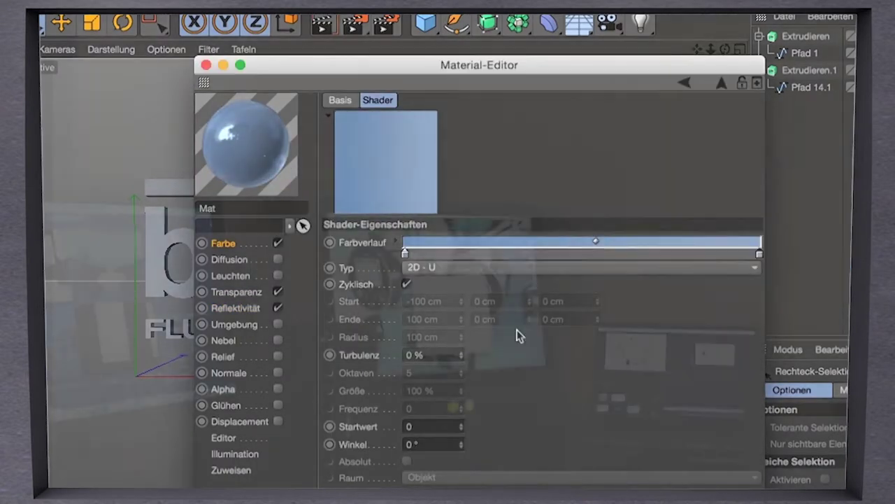